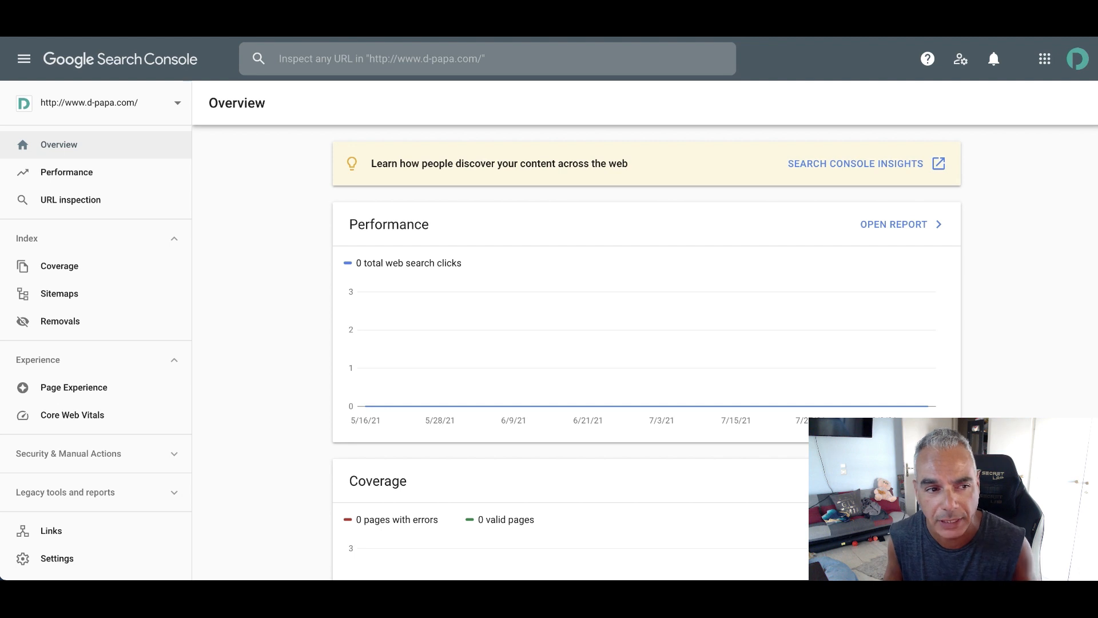
# - Start adding a new Domain property for diabetesinvestigative.com and continue to its ownership verification
pyautogui.click(134, 102)
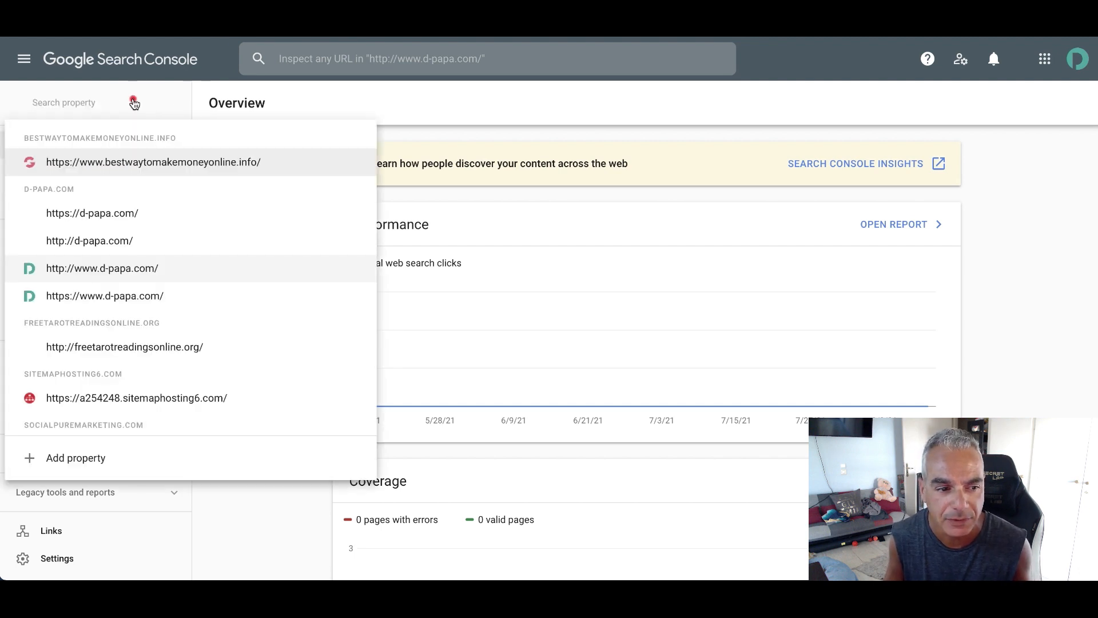
pyautogui.click(80, 457)
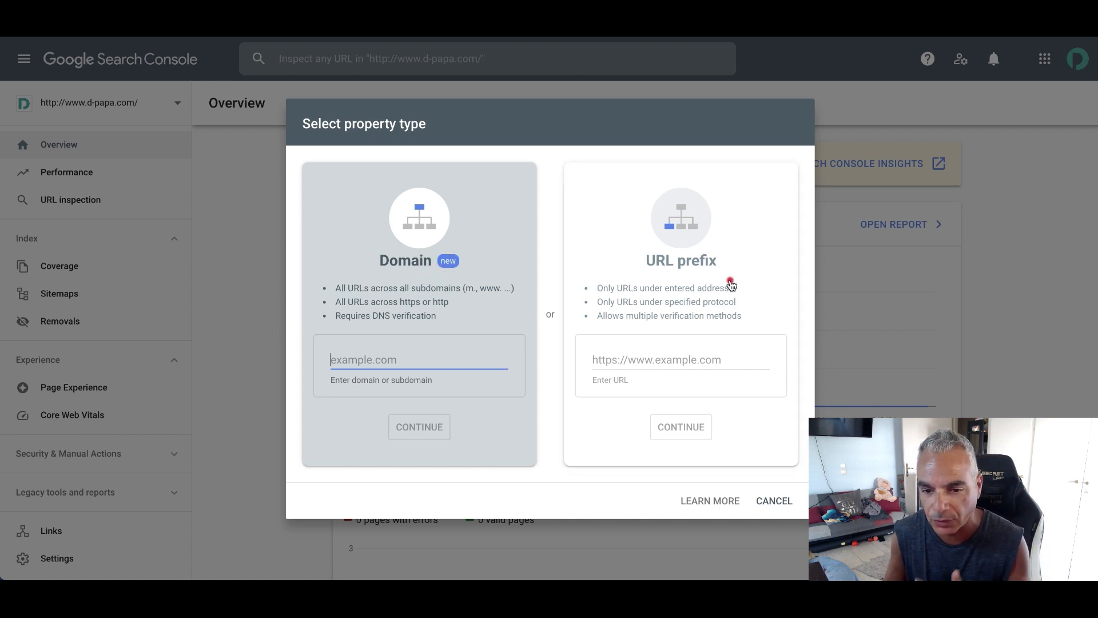
pyautogui.click(428, 357)
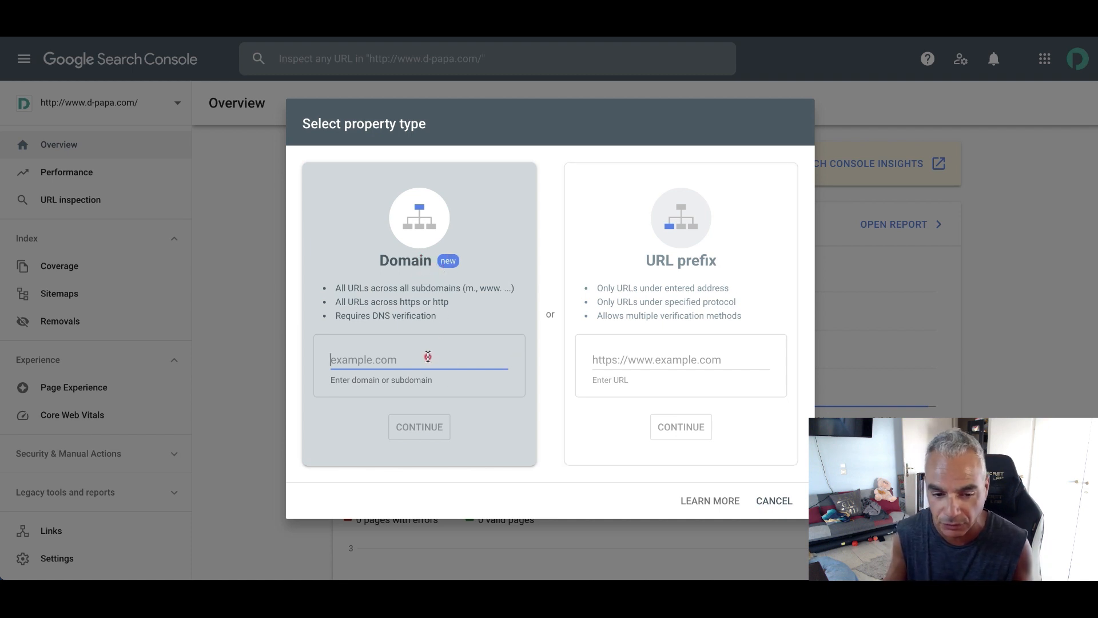
pyautogui.write('h')
pyautogui.press('BackSpace')
pyautogui.write('htt')
pyautogui.press('BackSpace')
pyautogui.press('BackSpace')
pyautogui.press('BackSpace')
pyautogui.write('diabe')
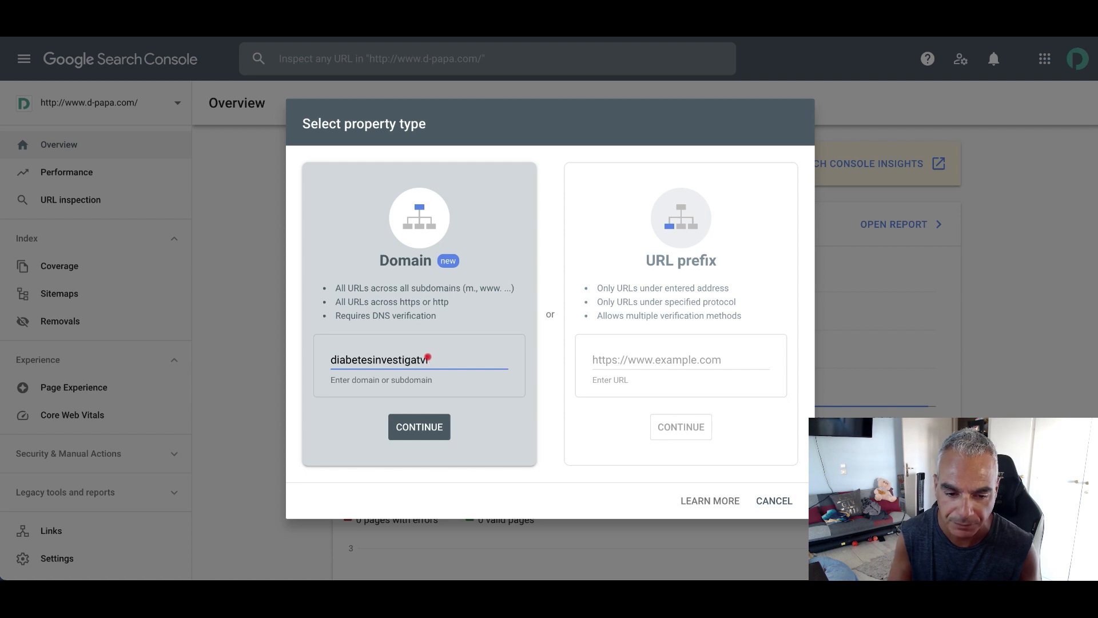
pyautogui.write('tesinvestigative.com')
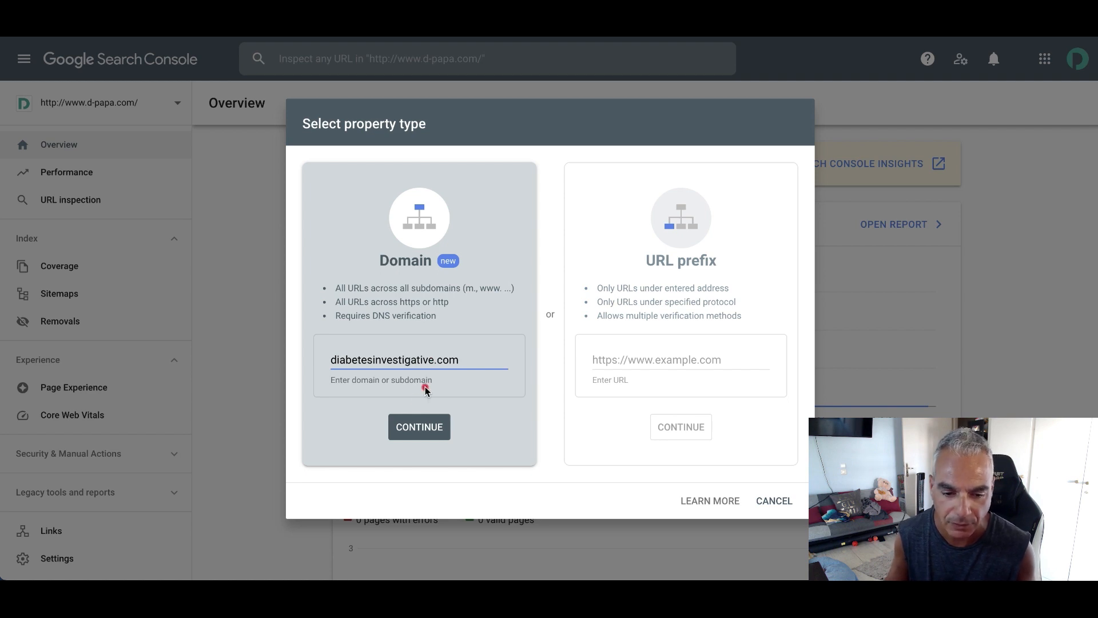
pyautogui.click(399, 433)
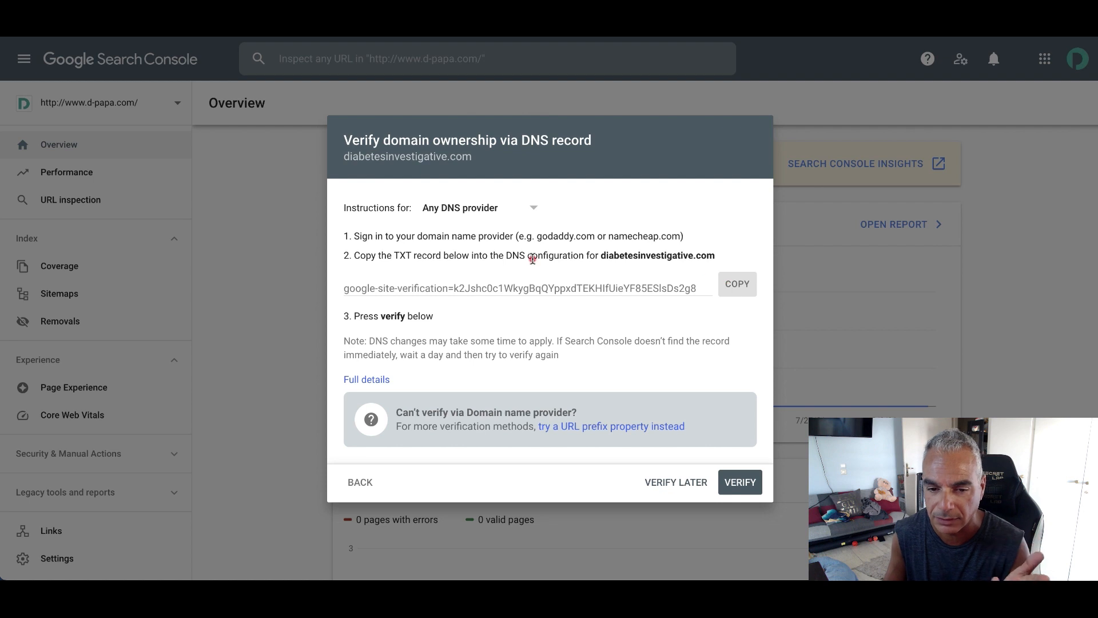
# - Browse the DNS provider list for domain verification and choose the GoDaddy.com instructions
pyautogui.moveTo(511, 257); pyautogui.dragTo(646, 256)
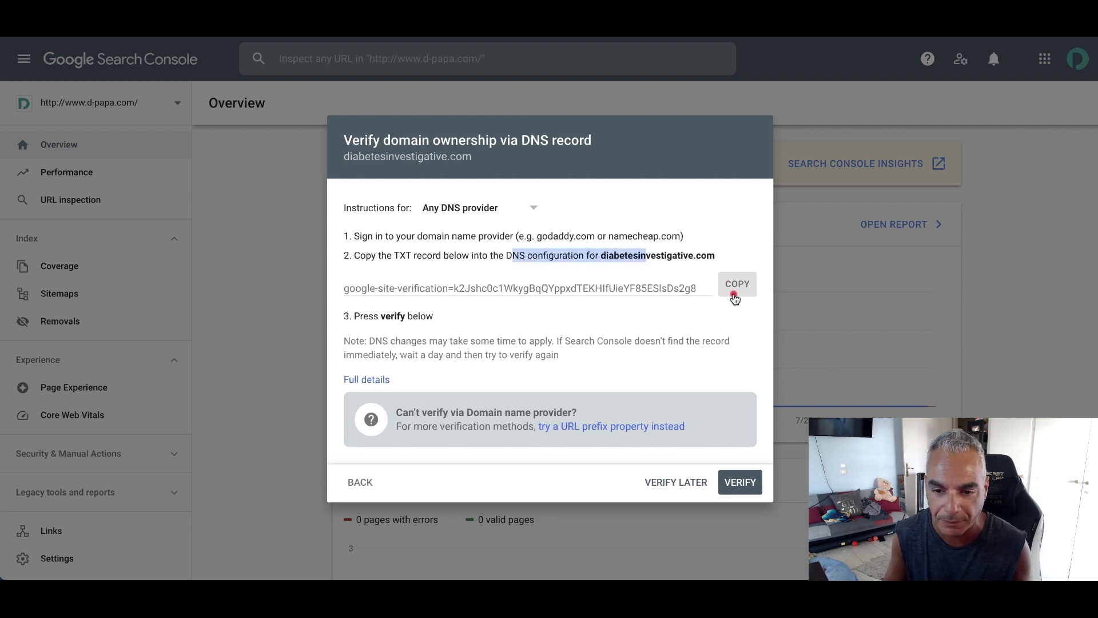
pyautogui.click(531, 207)
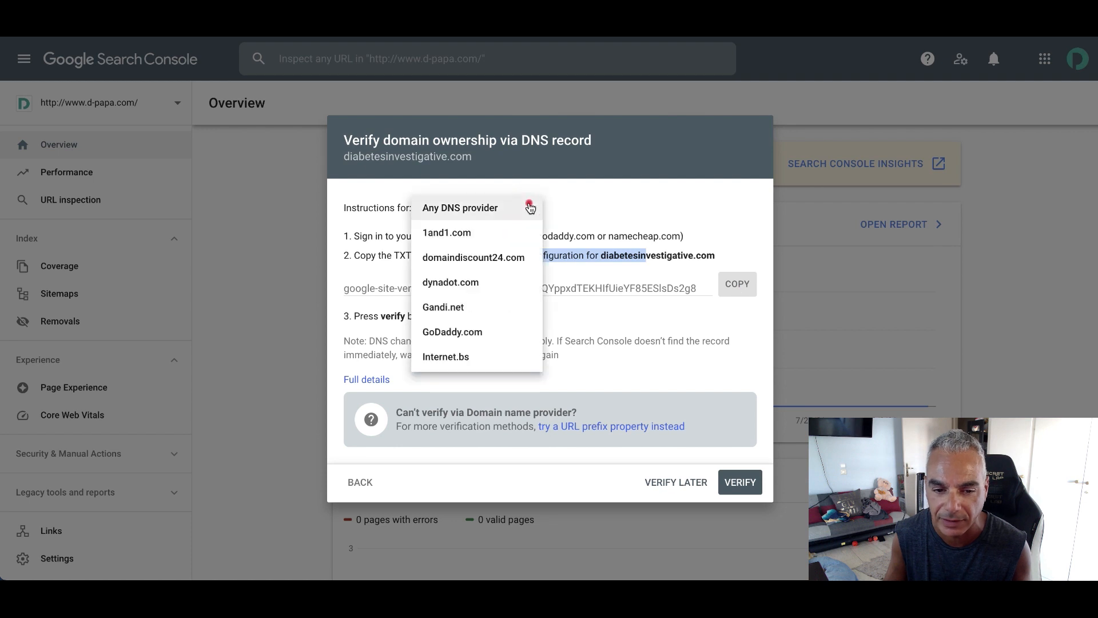
pyautogui.click(565, 202)
pyautogui.click(502, 207)
pyautogui.scroll(-2, 492, 260)
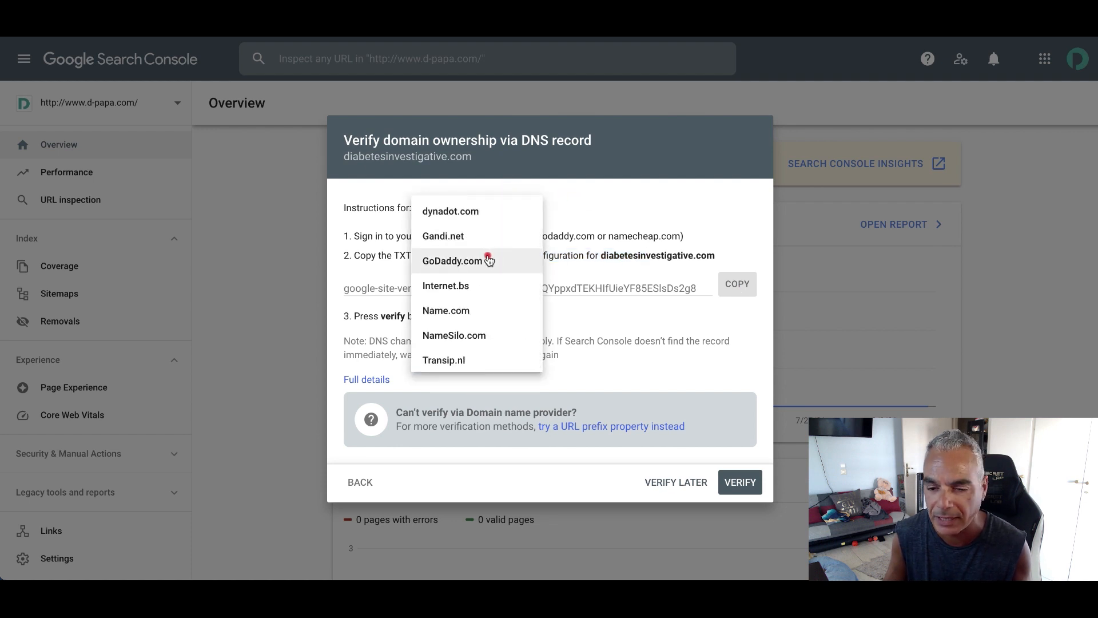
pyautogui.click(489, 260)
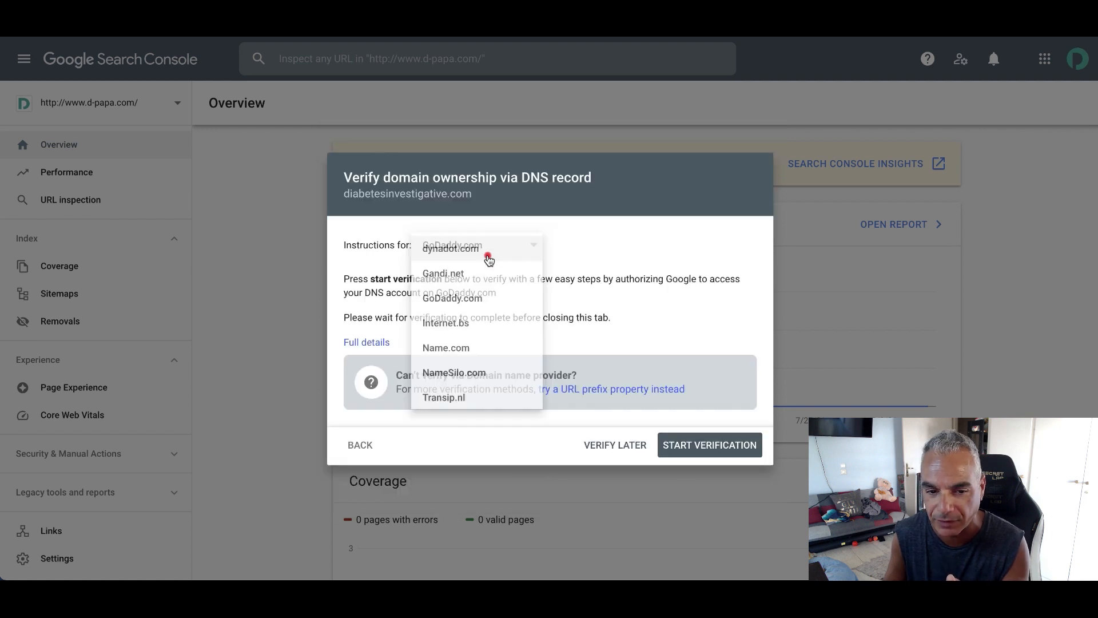
pyautogui.click(491, 243)
pyautogui.scroll(2, 478, 340)
pyautogui.scroll(-2, 488, 314)
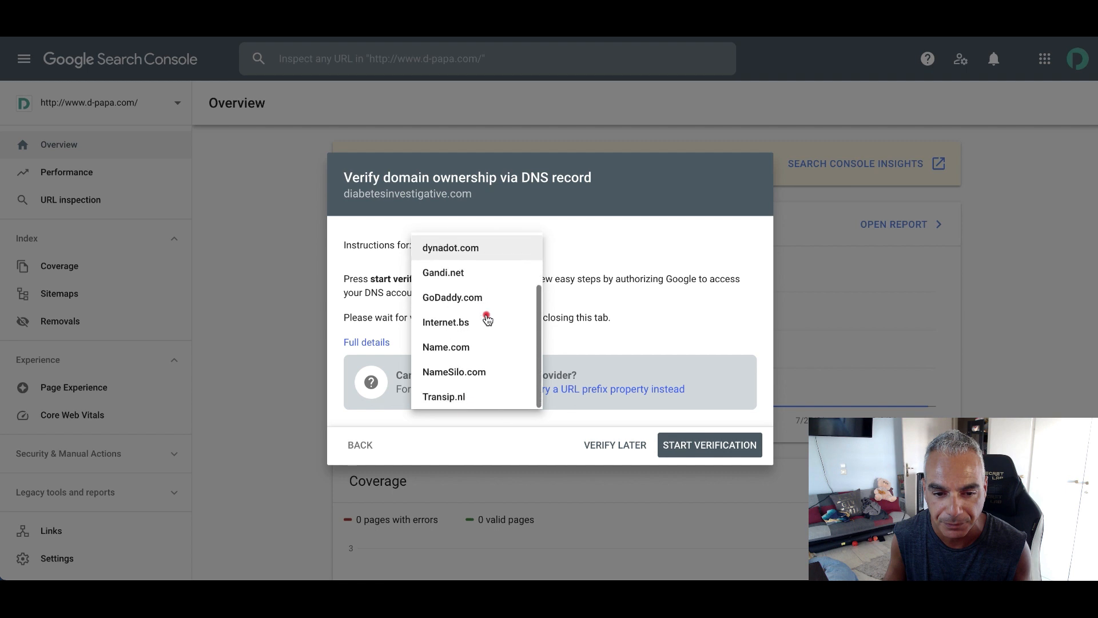
pyautogui.click(559, 247)
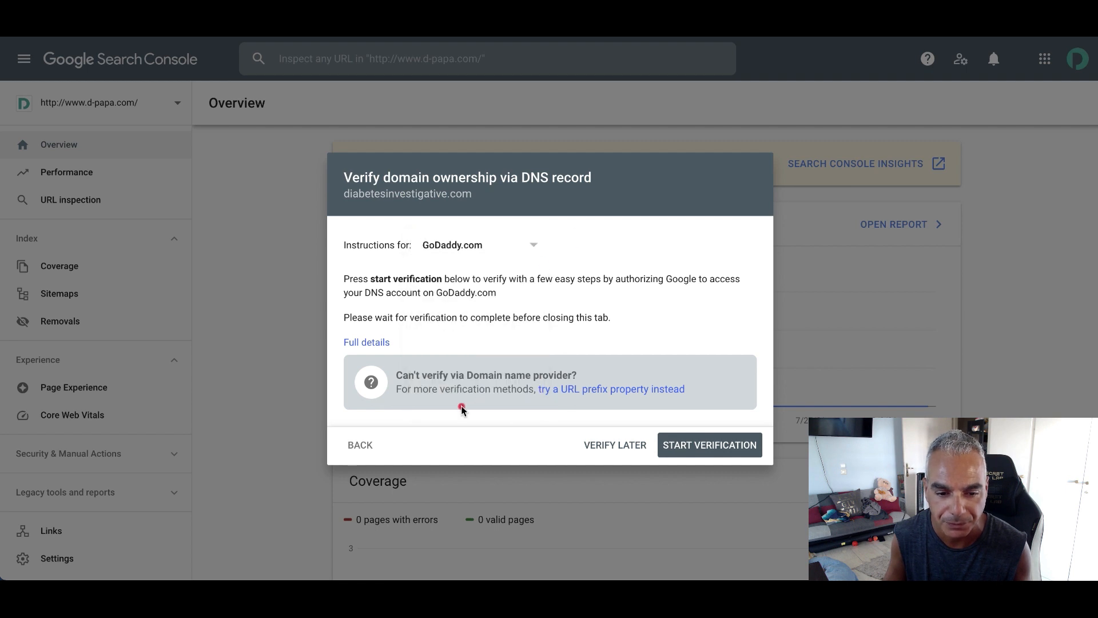
pyautogui.click(567, 390)
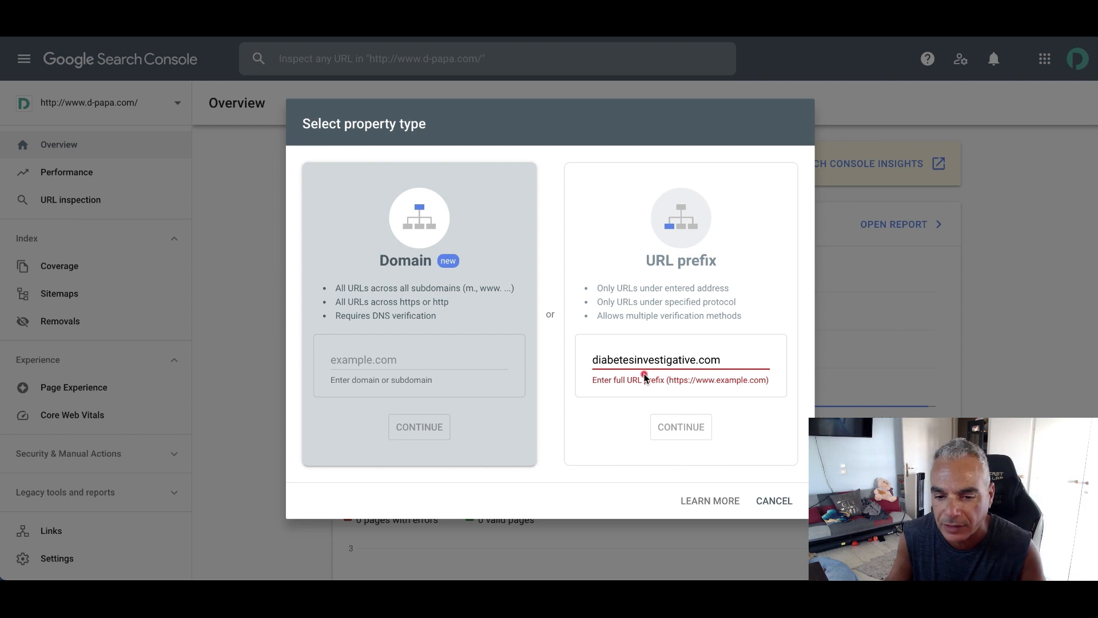
pyautogui.click(699, 350)
pyautogui.moveTo(733, 359); pyautogui.dragTo(497, 334)
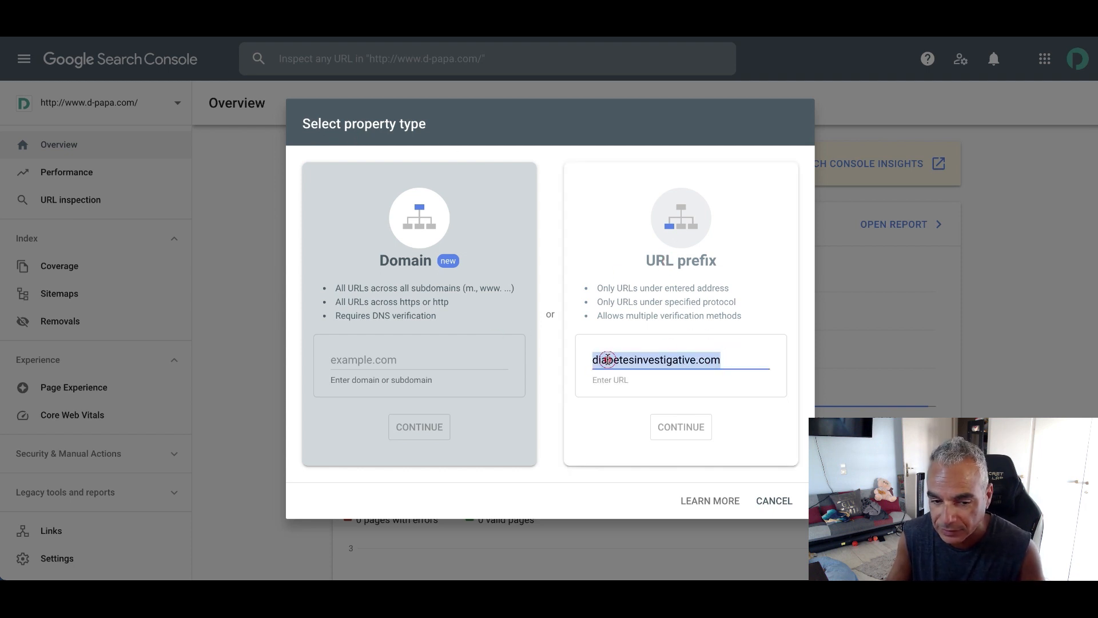
pyautogui.click(608, 359)
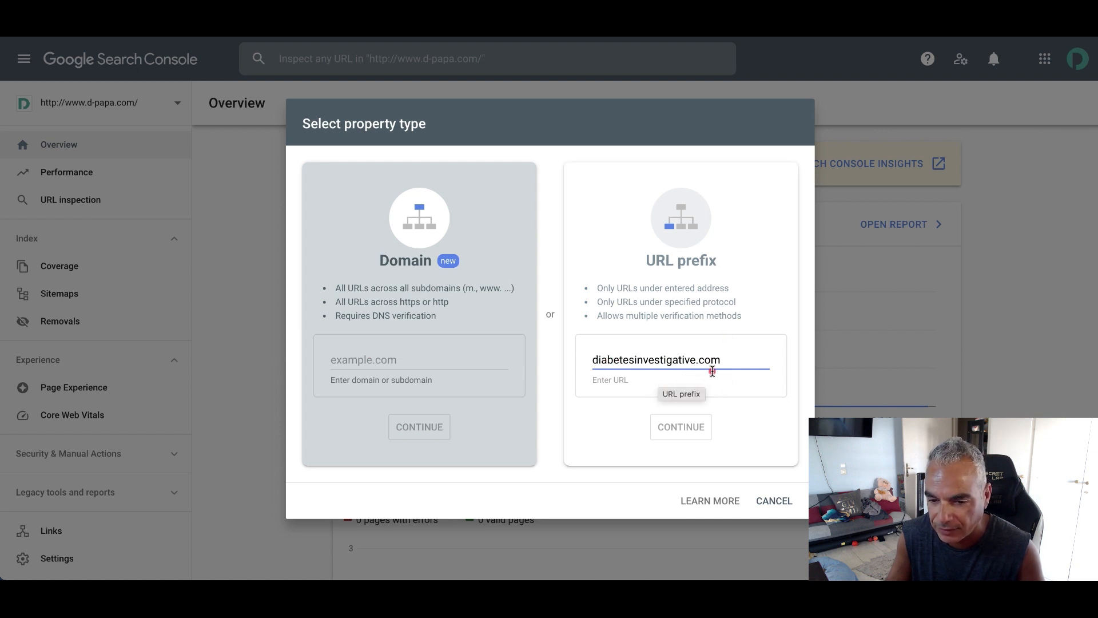
pyautogui.click(687, 438)
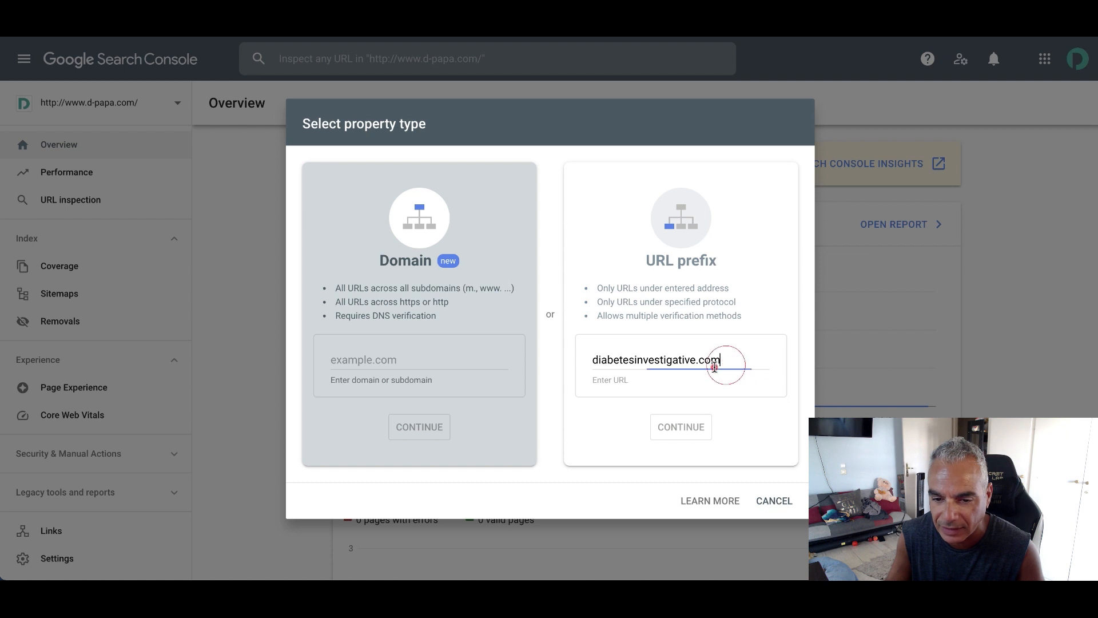
pyautogui.click(592, 361)
pyautogui.click(613, 361)
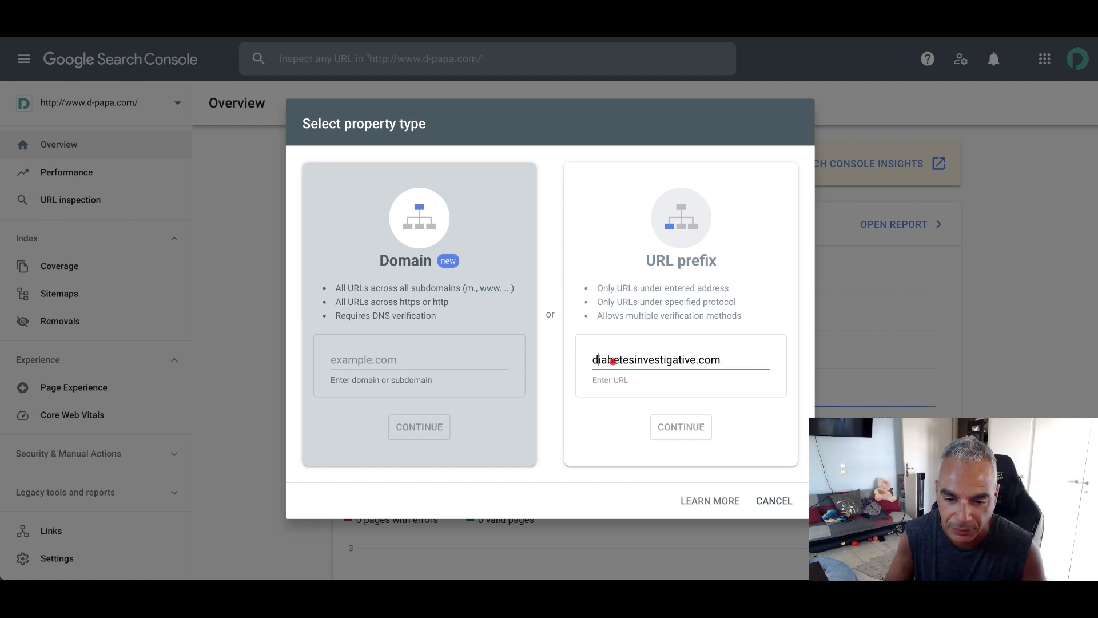
pyautogui.write('https://')
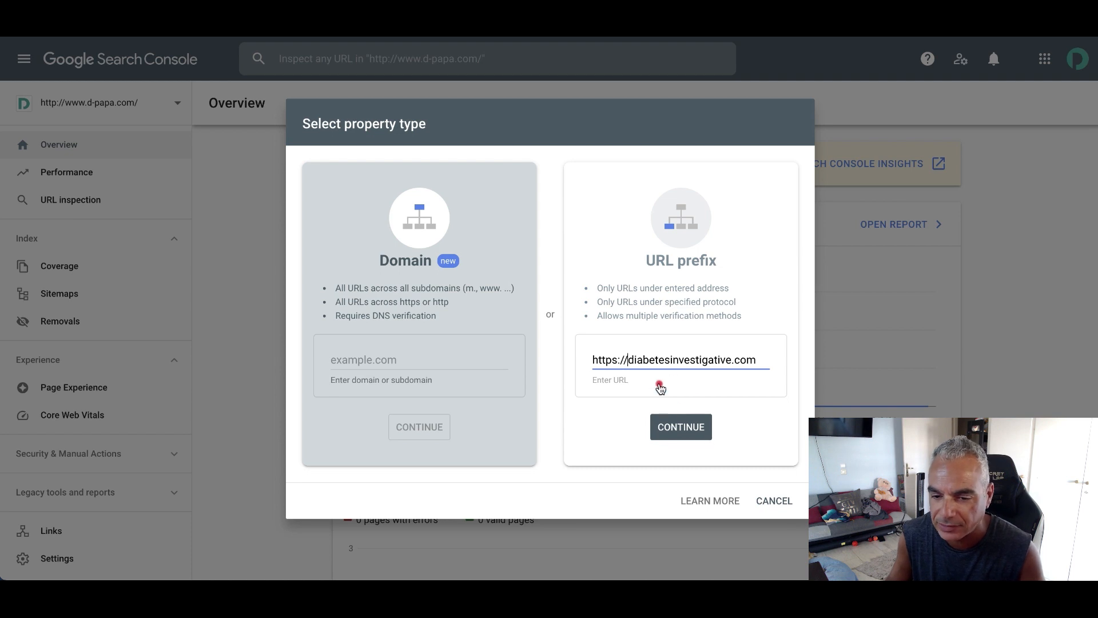
pyautogui.click(682, 426)
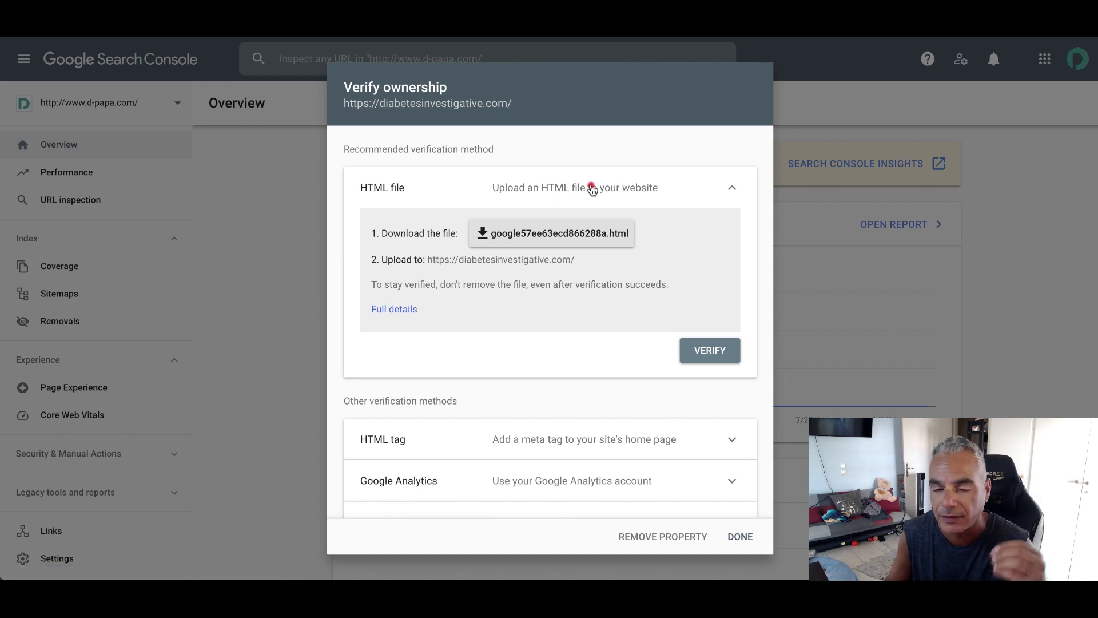
# - Expand the HTML tag verification method and copy its google-site-verification meta tag
pyautogui.click(596, 186)
pyautogui.click(625, 243)
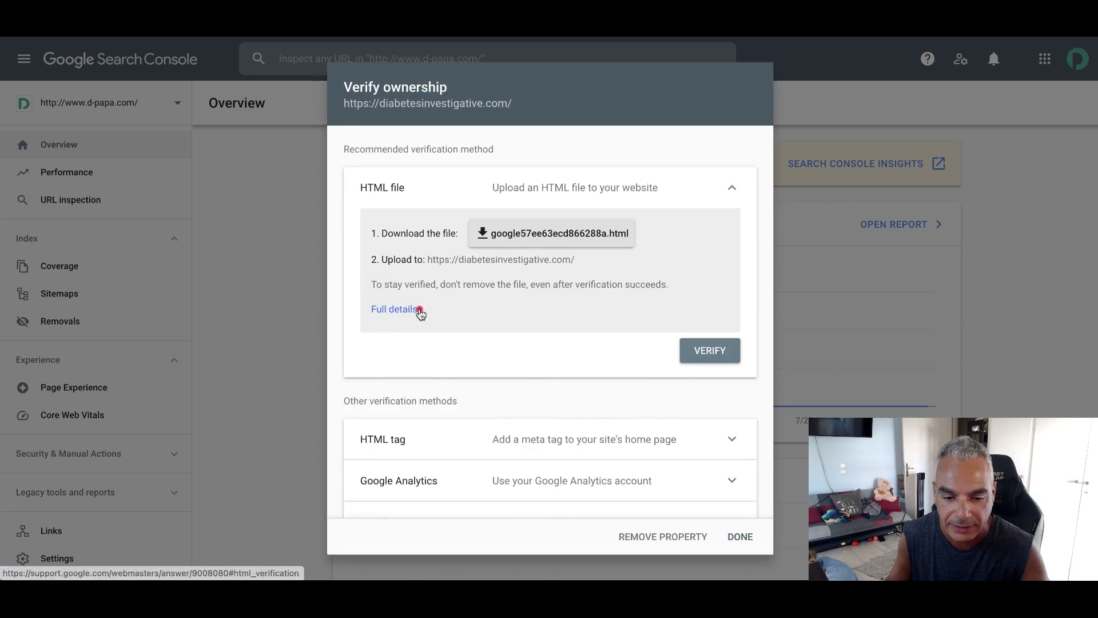
pyautogui.scroll(-1, 490, 397)
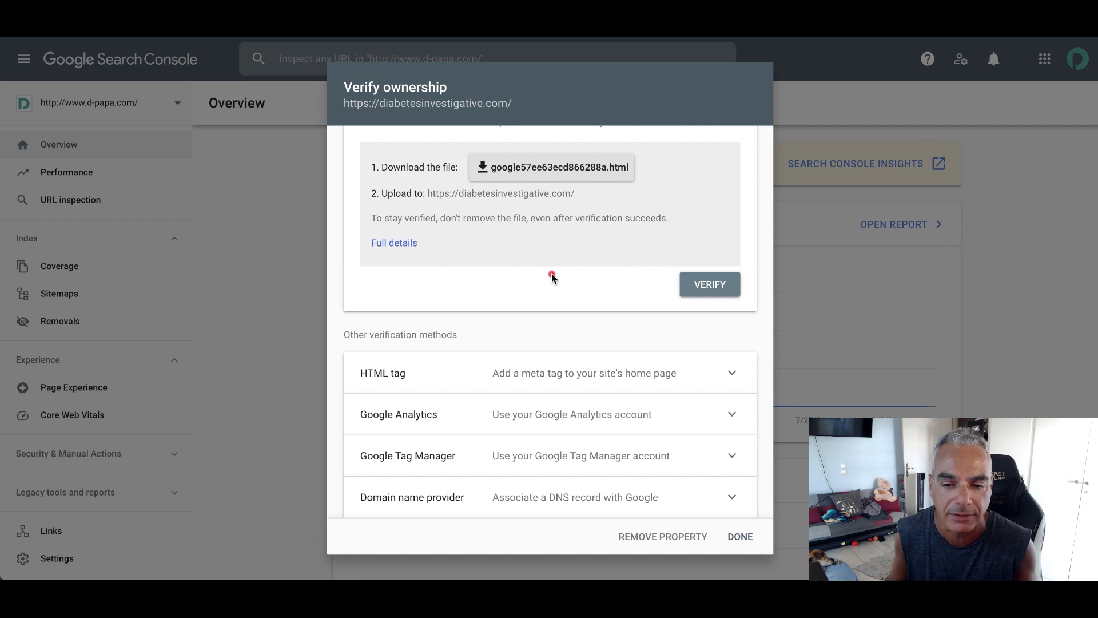
pyautogui.click(665, 381)
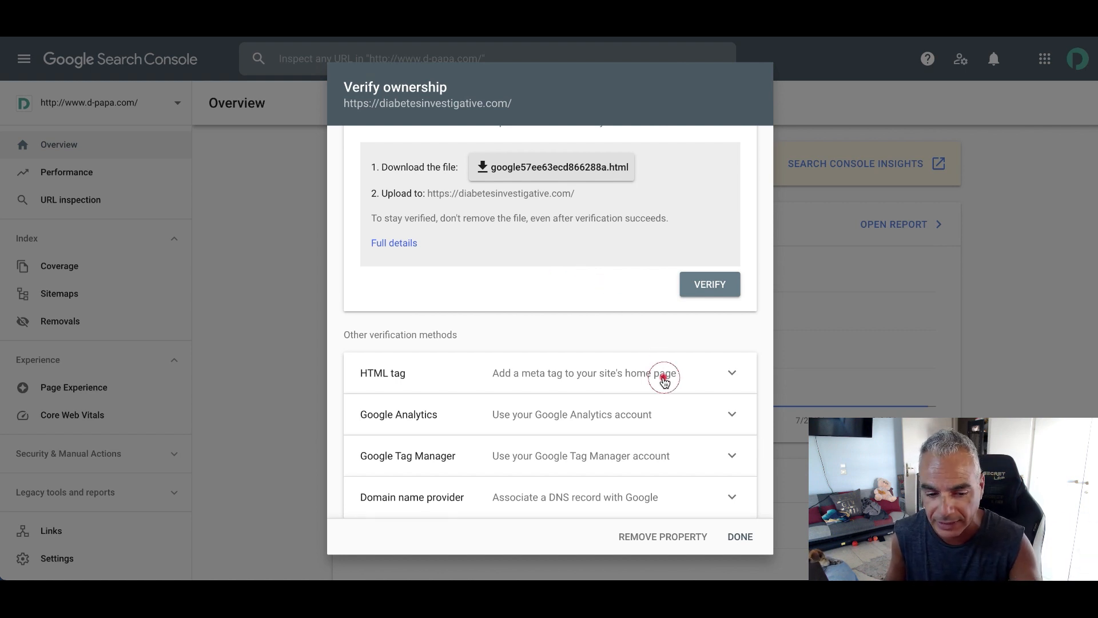
pyautogui.scroll(-1, 658, 343)
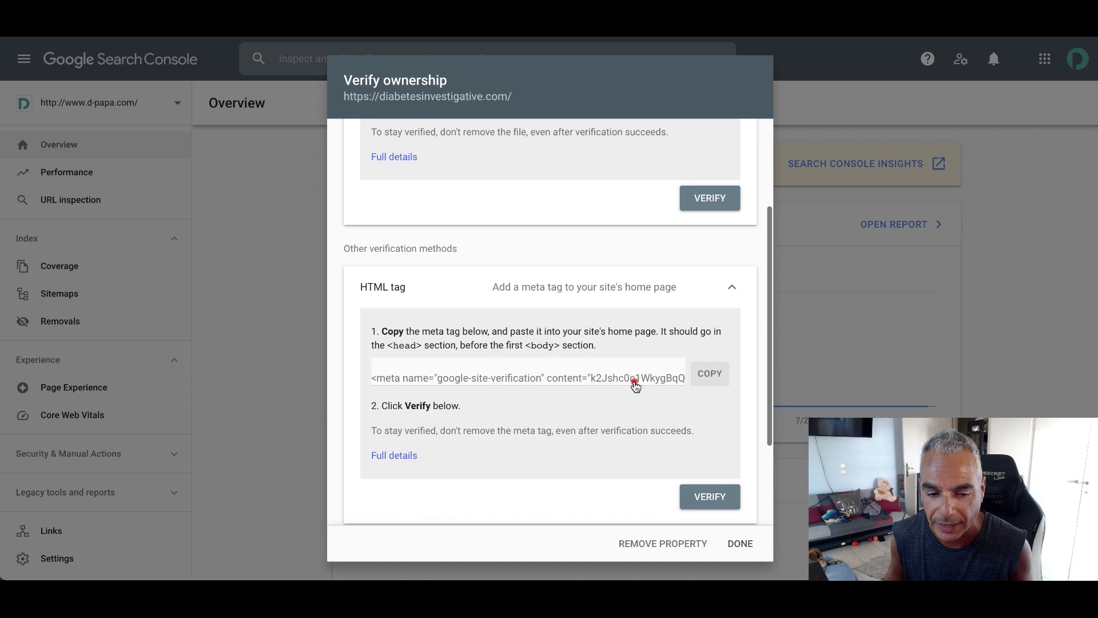
pyautogui.click(708, 372)
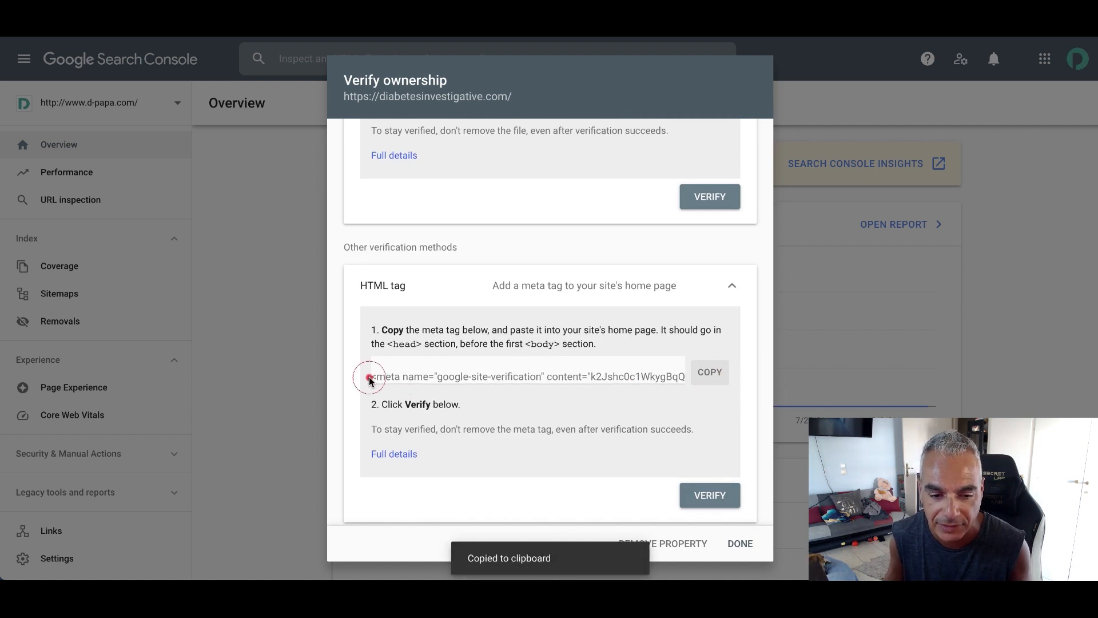
pyautogui.moveTo(368, 375); pyautogui.dragTo(689, 378)
pyautogui.click(704, 382)
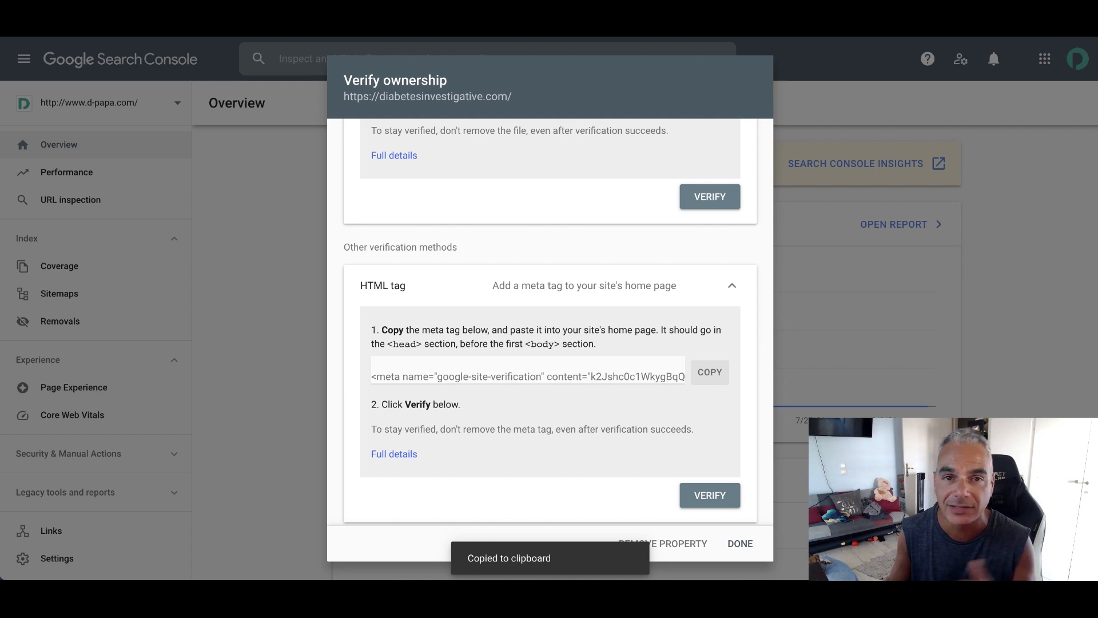
# - Load the Groove Sites dashboard in a new browser tab and open the Diabetes Article site for editing
pyautogui.press('super+t')
pyautogui.write('ap')
pyautogui.press('Return')
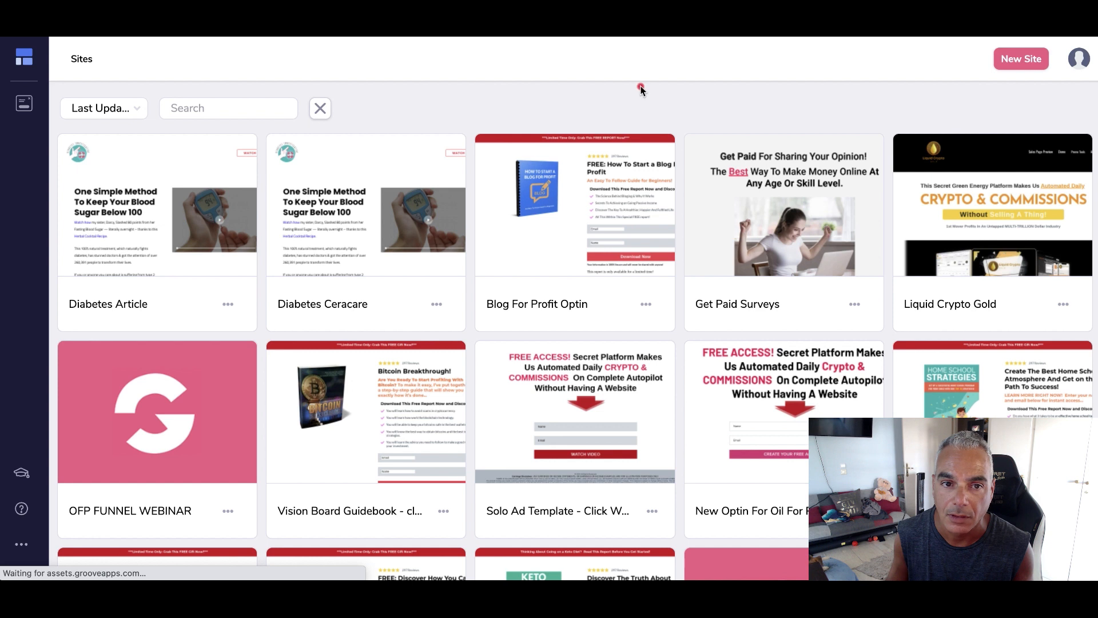
pyautogui.click(196, 225)
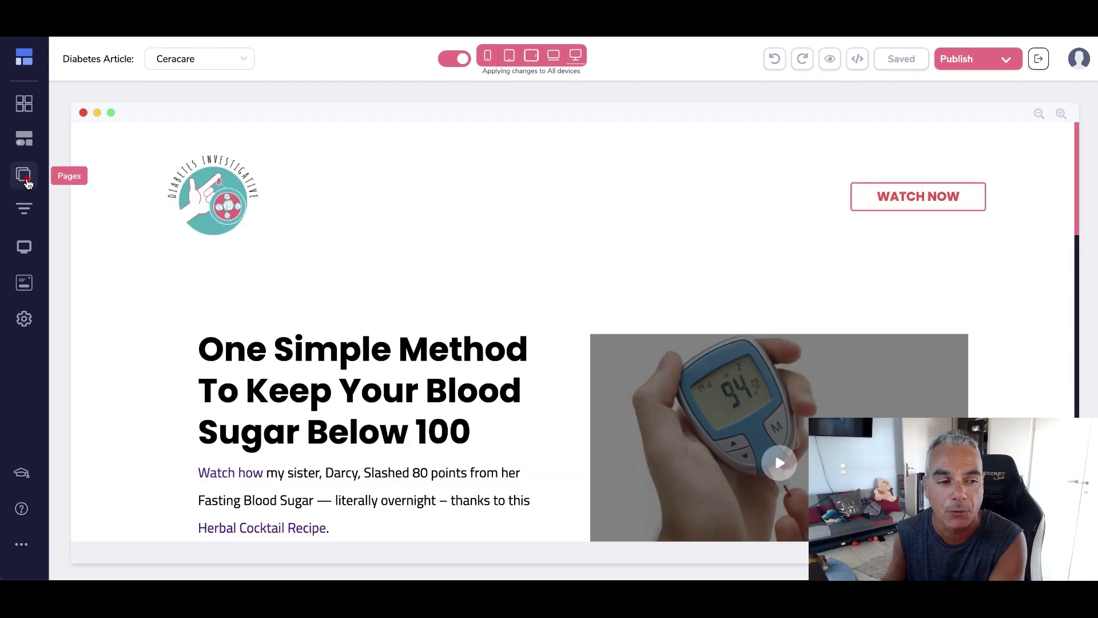
# - In the Ceracare page's settings, paste the copied Google verification meta tag below the existing msvalidate.01 code include and save the settings
pyautogui.click(25, 177)
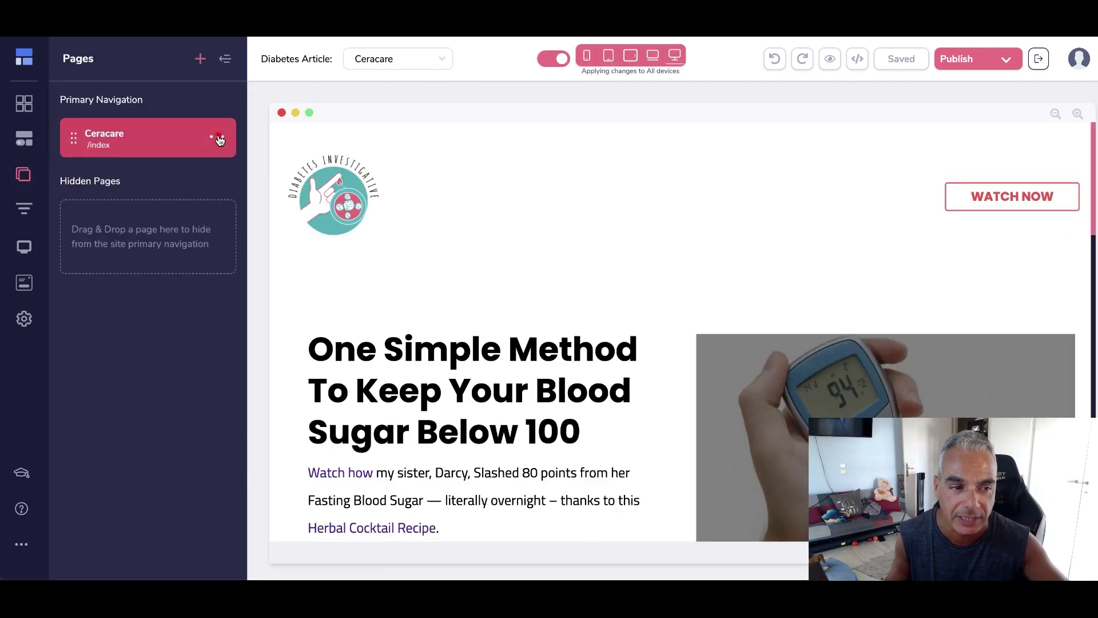
pyautogui.click(219, 139)
pyautogui.click(102, 175)
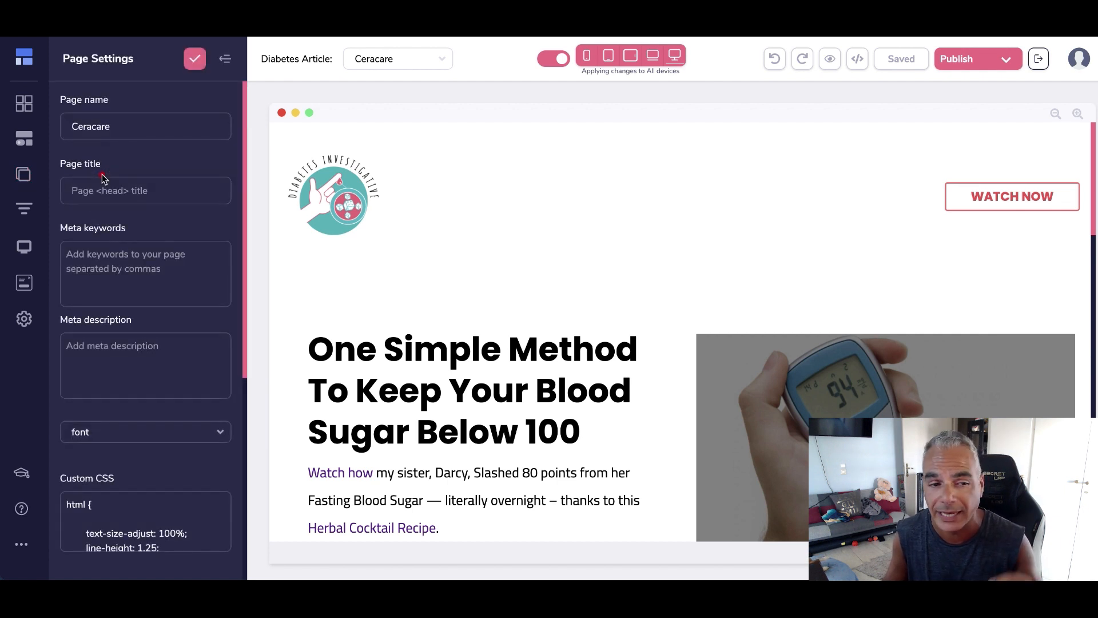
pyautogui.scroll(-5, 128, 278)
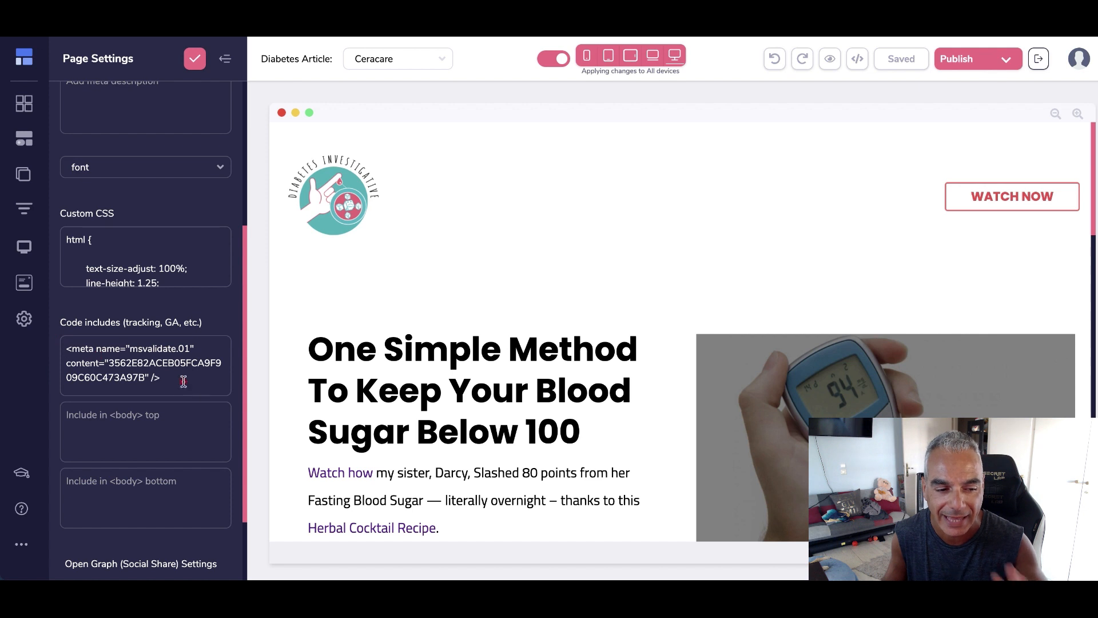
pyautogui.moveTo(188, 382); pyautogui.dragTo(57, 345)
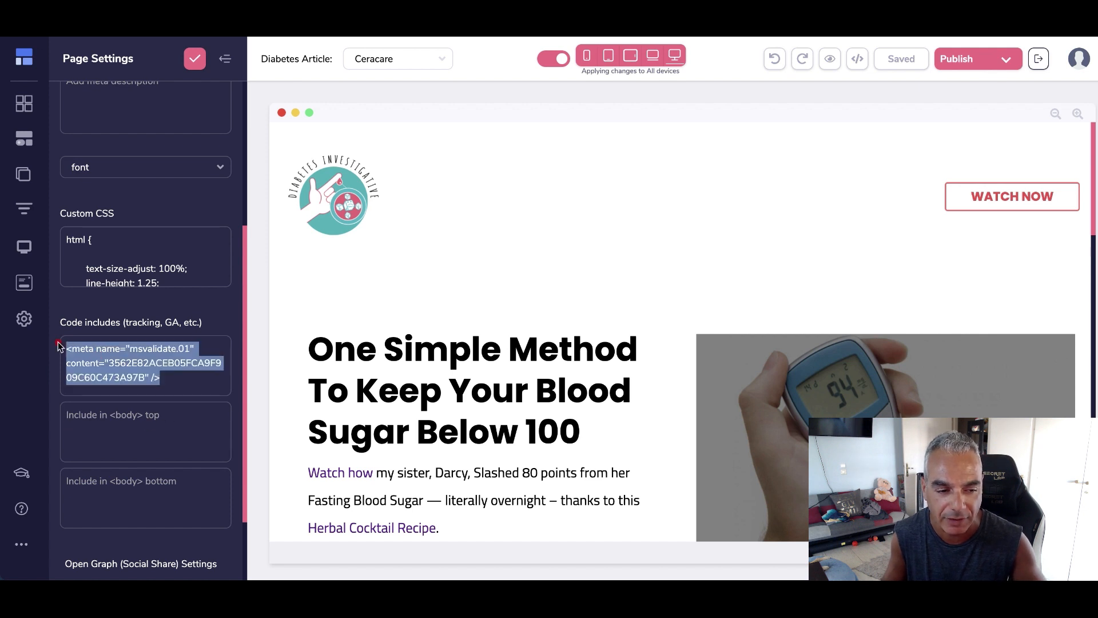
pyautogui.click(192, 382)
pyautogui.press('Return')
pyautogui.press('Return')
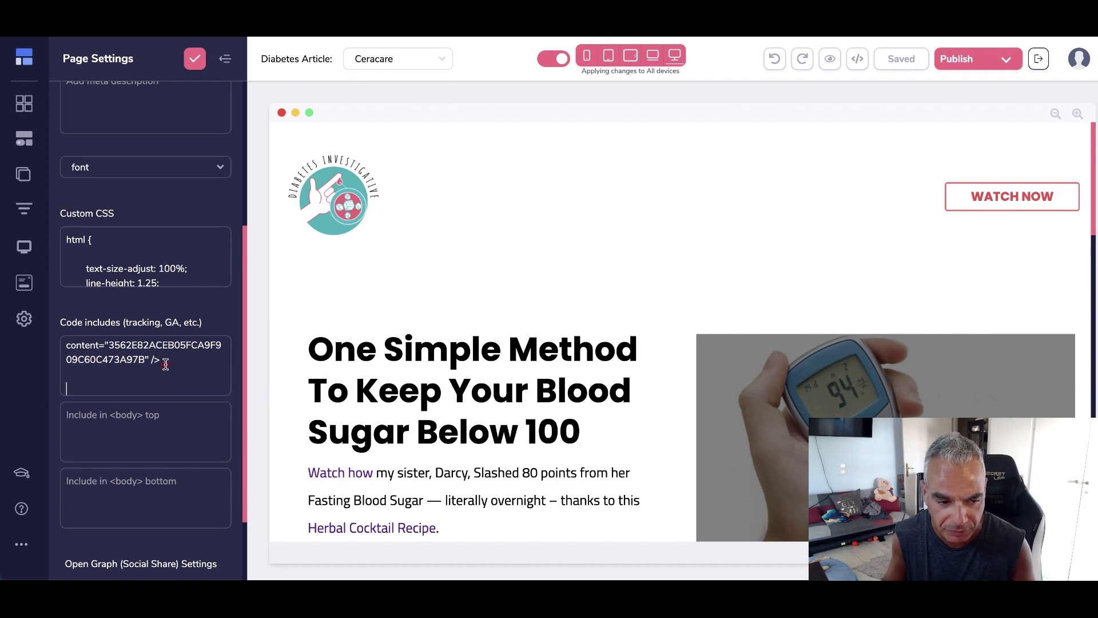
pyautogui.hotkey('ctrl', 'v')
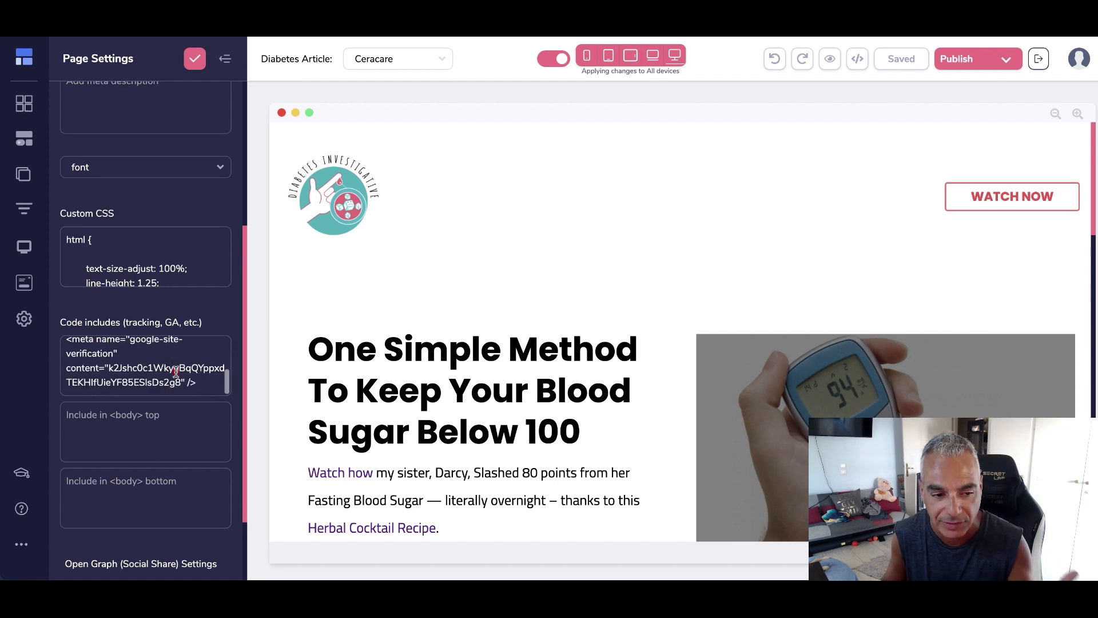
pyautogui.click(194, 59)
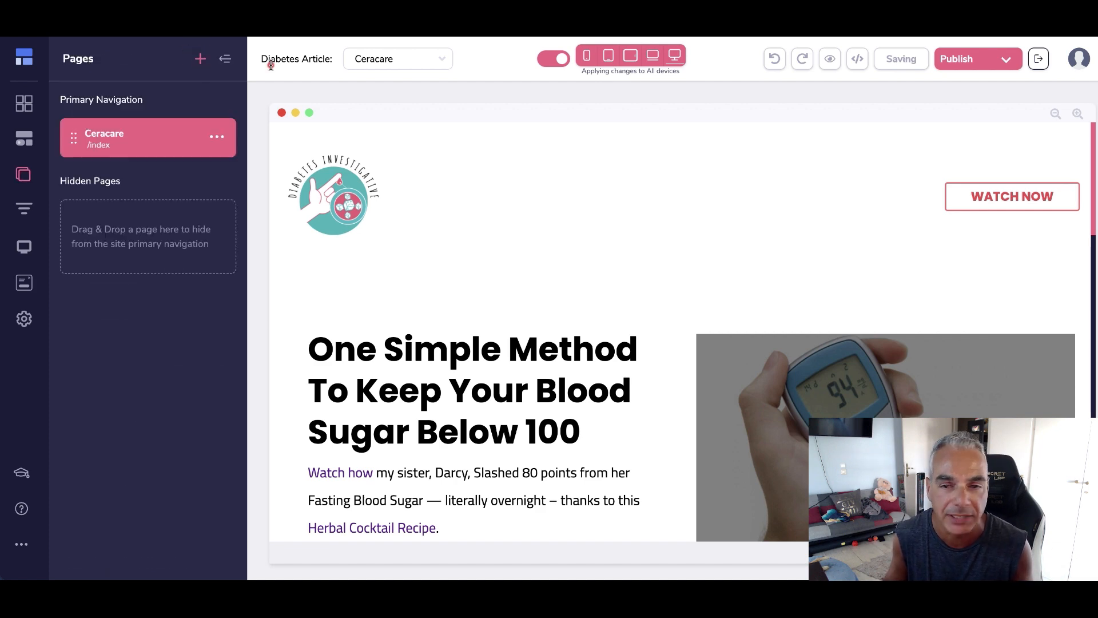
# - Publish the Diabetes Article site to the root of the custom domain diabetesinvestigative.com
pyautogui.click(967, 59)
pyautogui.click(931, 380)
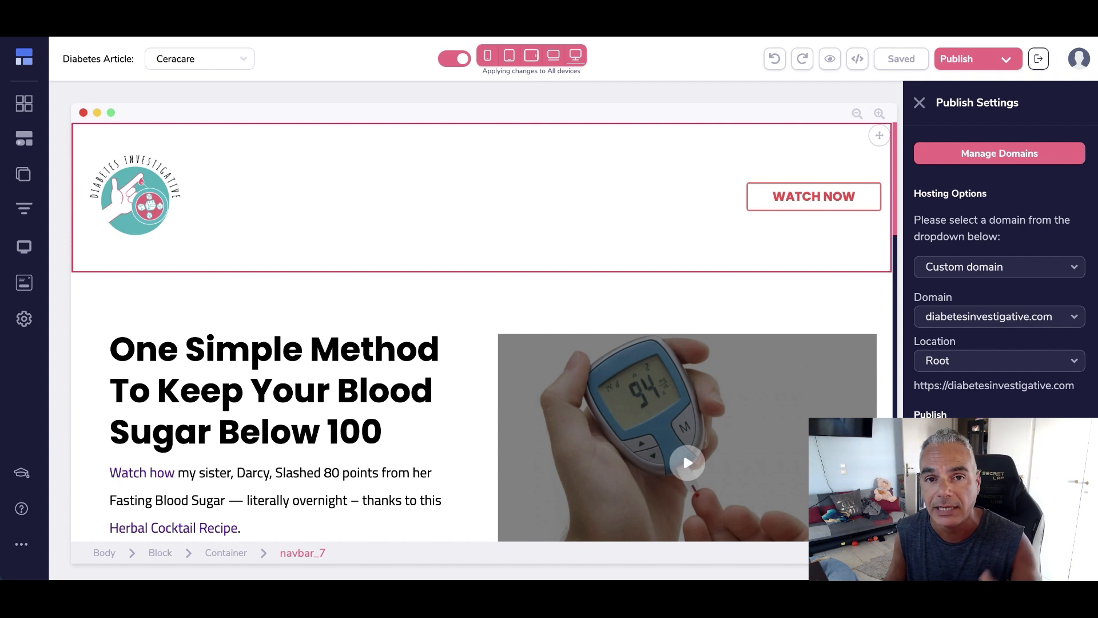
pyautogui.hotkey('ctrl', 'Tab')
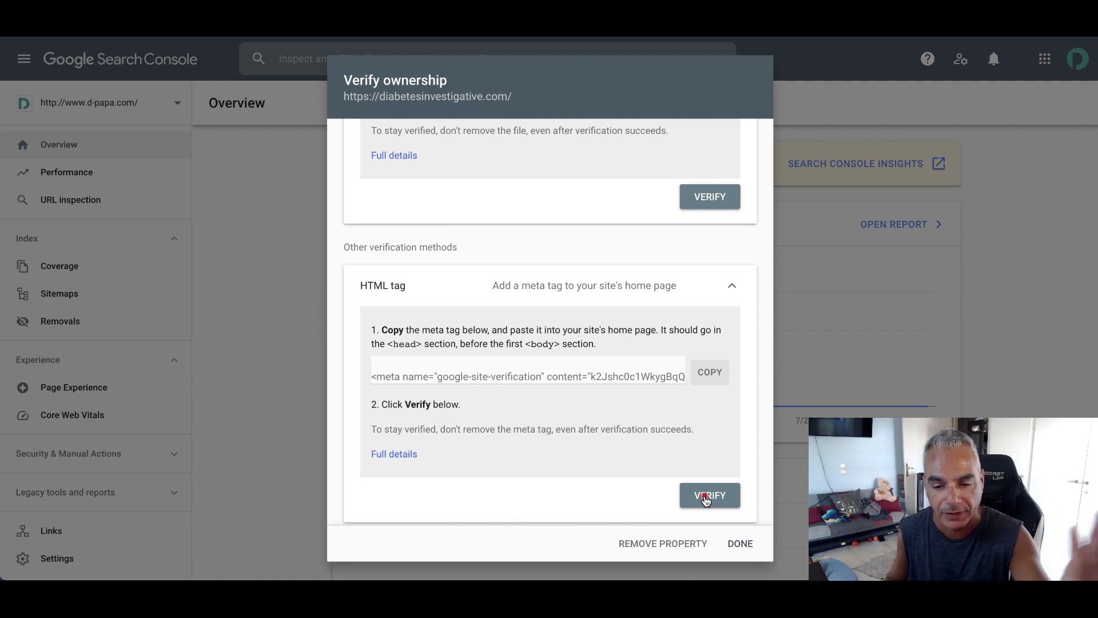
pyautogui.click(724, 496)
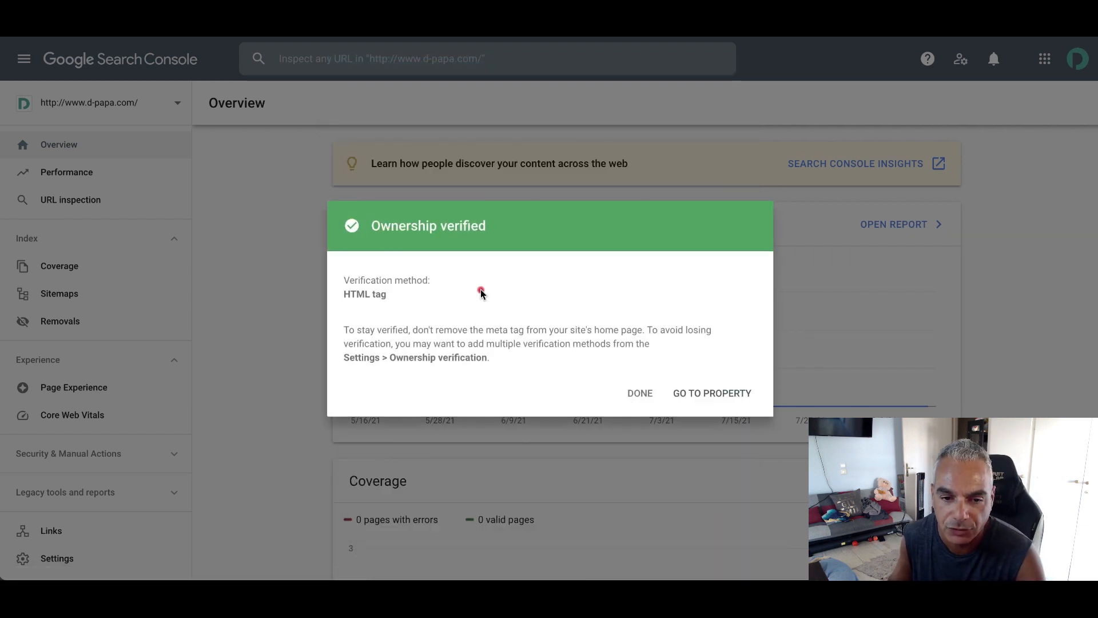
pyautogui.click(685, 393)
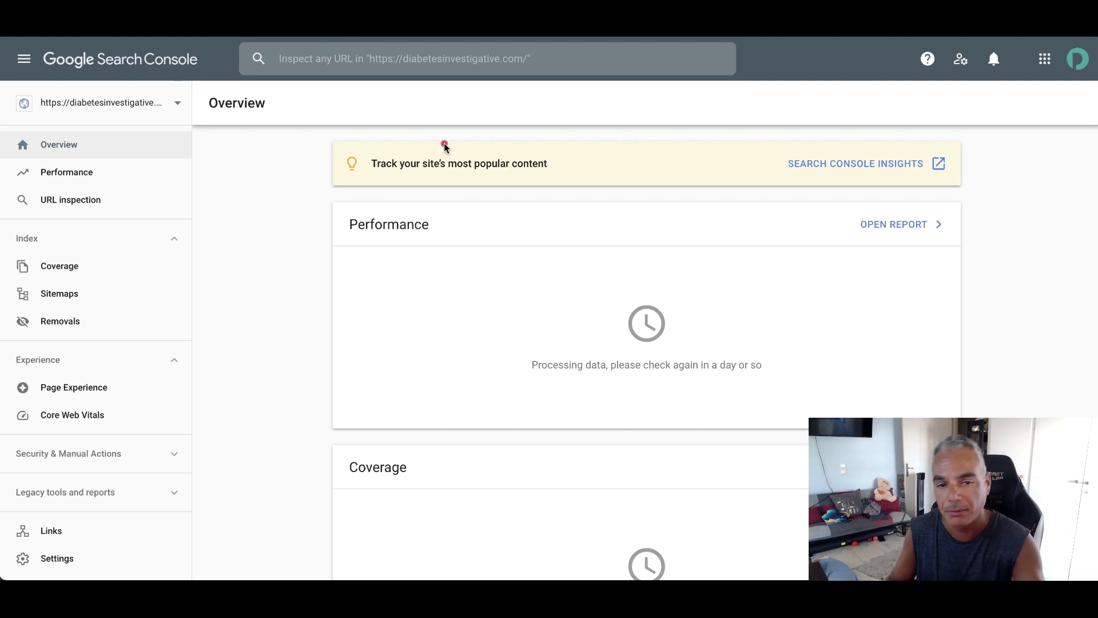
# - Examine the Overview page and the Performance report of the diabetesinvestigative.com property
pyautogui.scroll(-3, 707, 240)
pyautogui.scroll(-7, 699, 254)
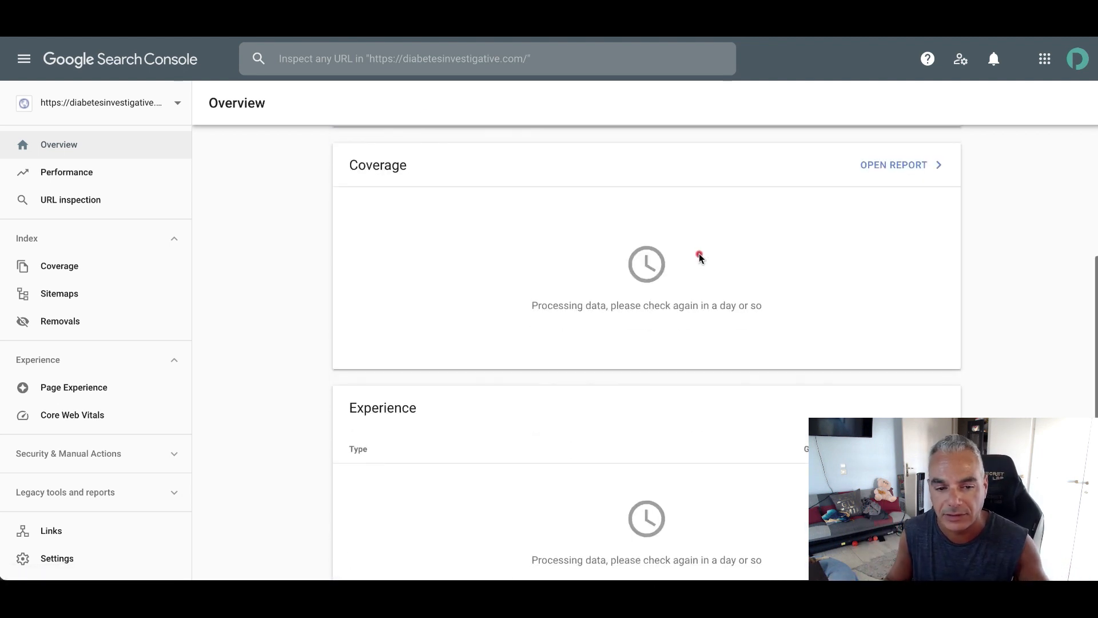
pyautogui.scroll(-1, 681, 252)
pyautogui.scroll(4, 244, 175)
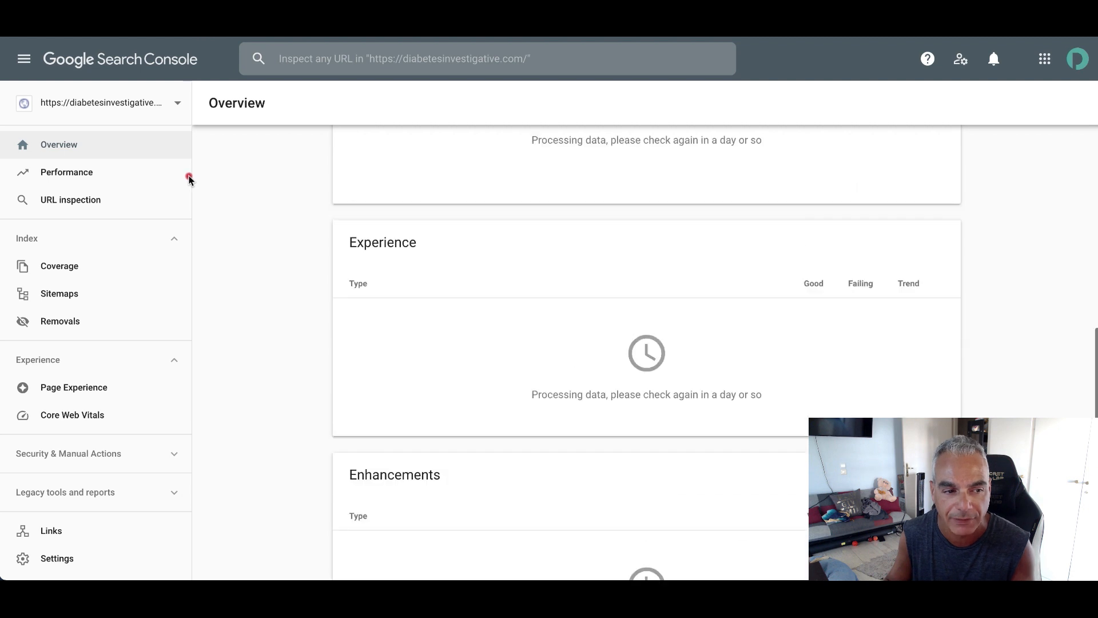
pyautogui.click(96, 173)
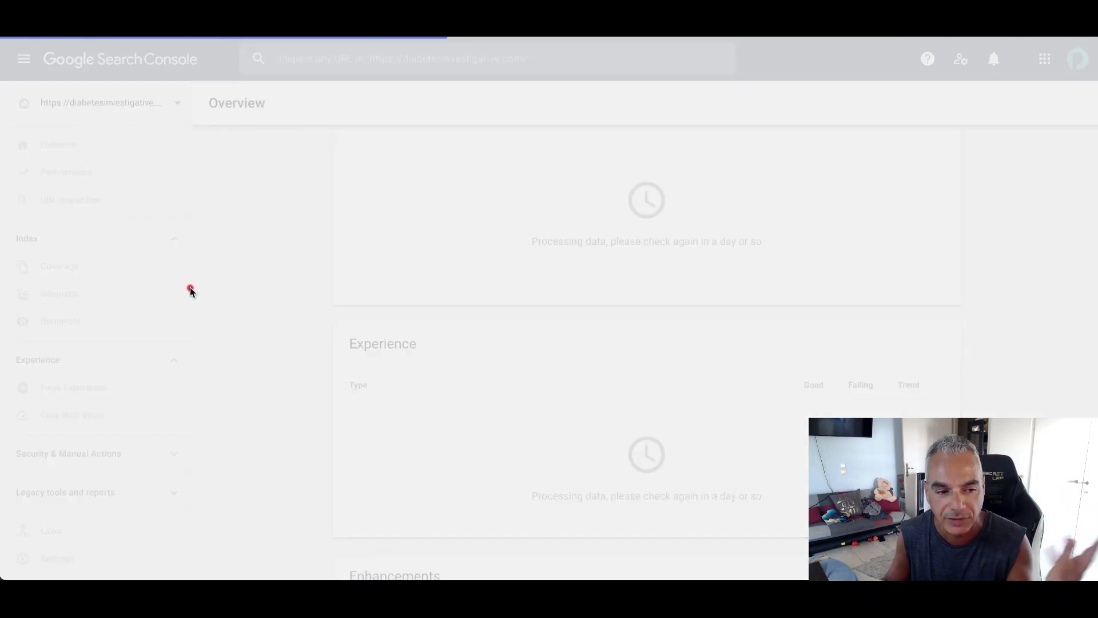
pyautogui.scroll(-4, 360, 352)
pyautogui.scroll(4, 345, 358)
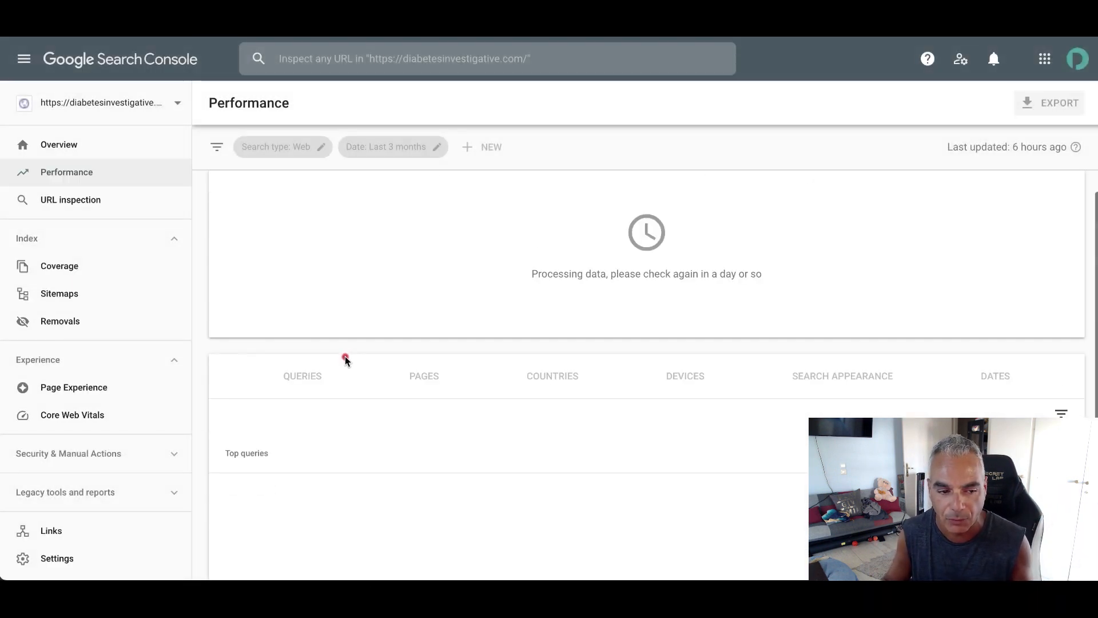
# - Open the property's Sitemaps page for adding a sitemap, and enter "diabetes" as the address in a new browser tab
pyautogui.click(73, 293)
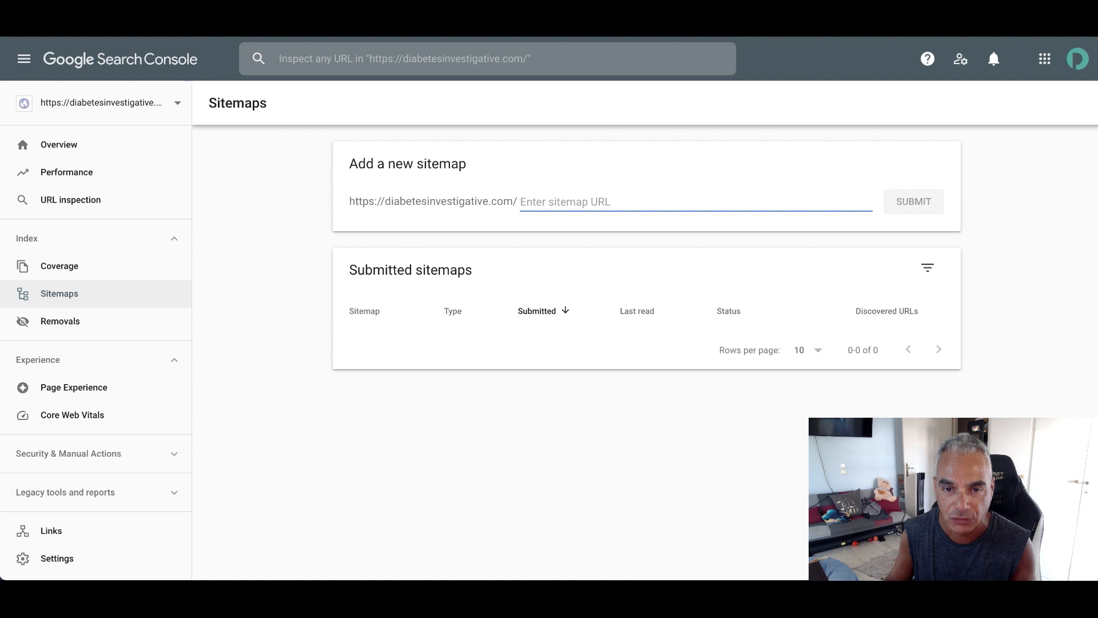
pyautogui.press('super+t')
pyautogui.write('diabetes')
pyautogui.press('Return')
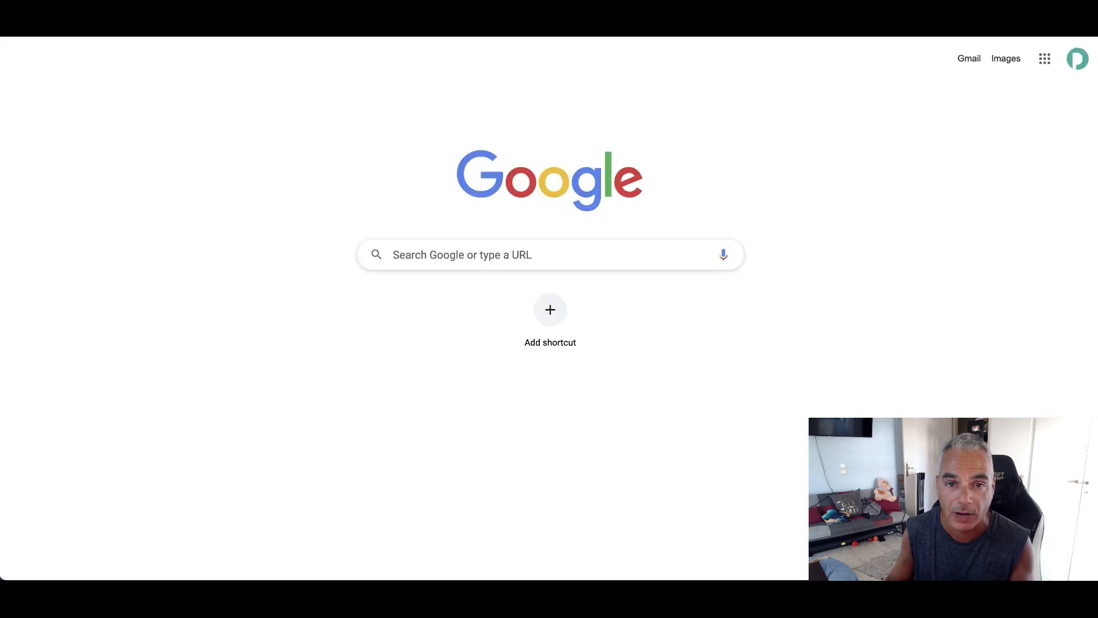